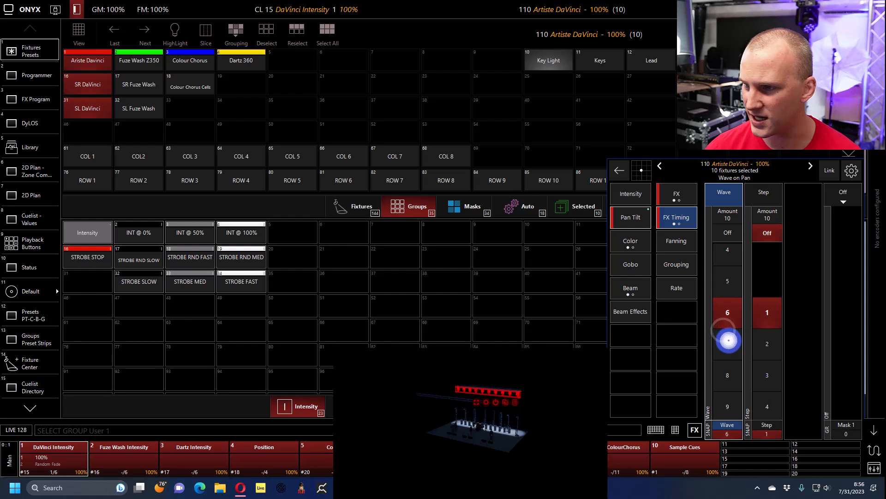
# - Set the Pan Tilt effect speed of the selected DaVinci fixtures to 40% (50 BPM) and watch the movement in the visualizer
pyautogui.click(663, 194)
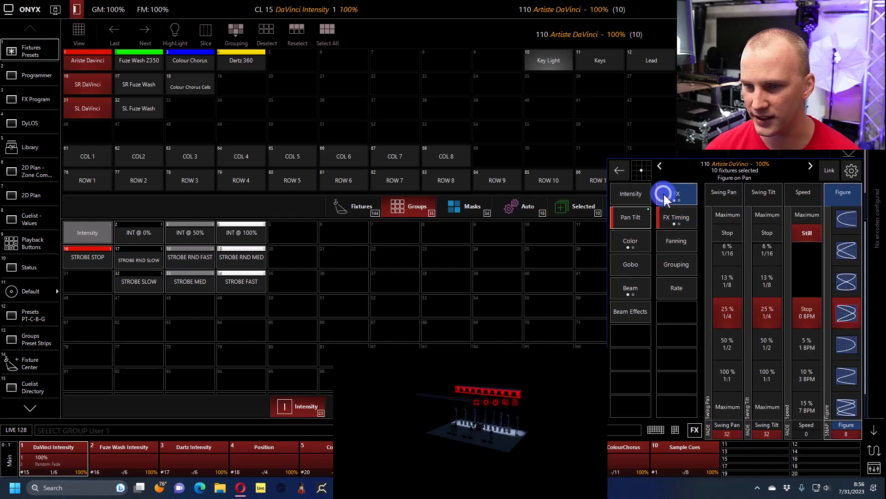
pyautogui.click(802, 329)
pyautogui.click(806, 332)
pyautogui.click(808, 334)
pyautogui.click(809, 337)
pyautogui.click(809, 337)
pyautogui.click(809, 338)
pyautogui.click(810, 338)
pyautogui.click(810, 338)
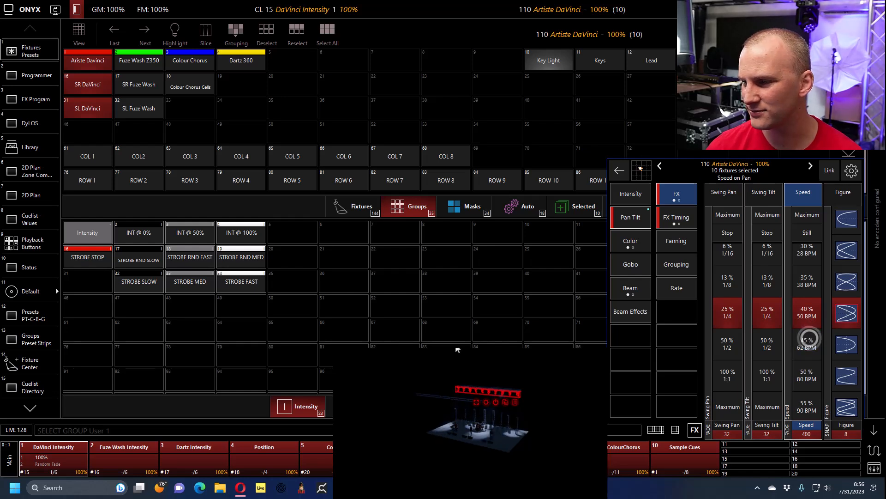
pyautogui.scroll(5, 476, 416)
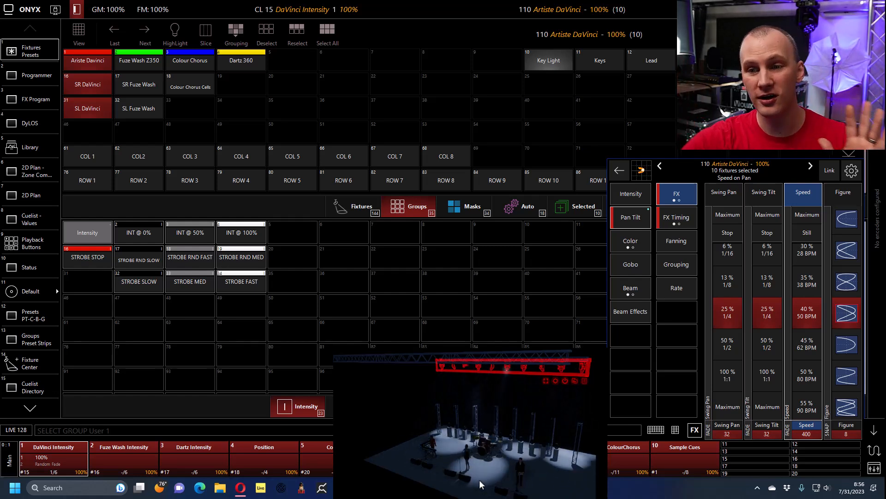
# - Set the Pan Tilt effect speed to Still, with a pan swing of about 109 and a tilt swing of about 37
pyautogui.click(807, 234)
pyautogui.click(808, 234)
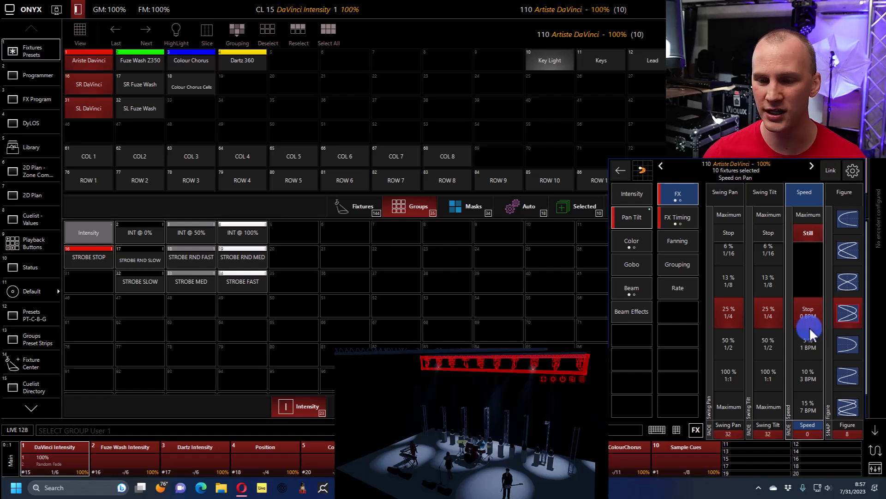
pyautogui.moveTo(759, 347); pyautogui.dragTo(724, 313)
# - Set the wave in the Pan Tilt effect's timing to 4 and show the resulting effect values in the Programmer
pyautogui.click(688, 219)
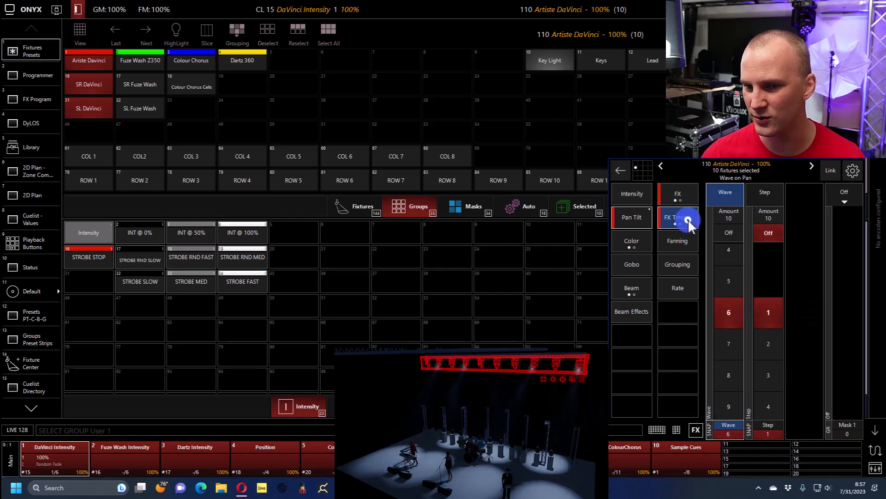
pyautogui.moveTo(724, 279); pyautogui.dragTo(727, 344)
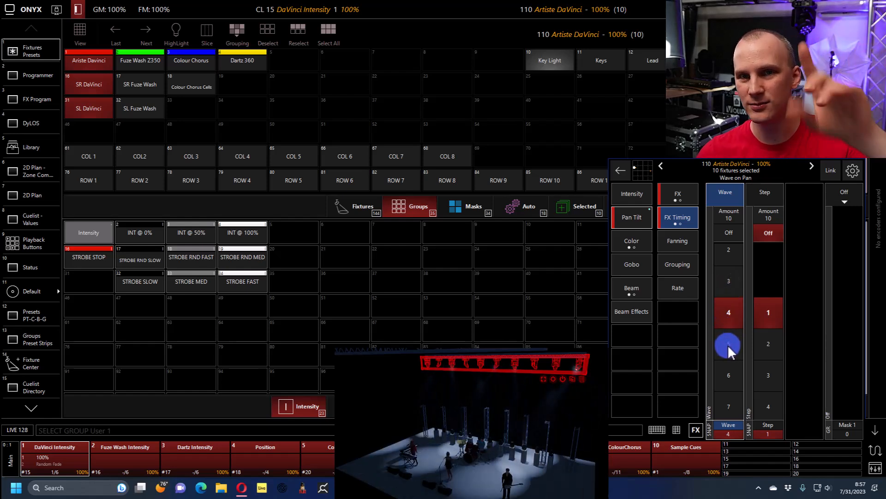
pyautogui.click(37, 78)
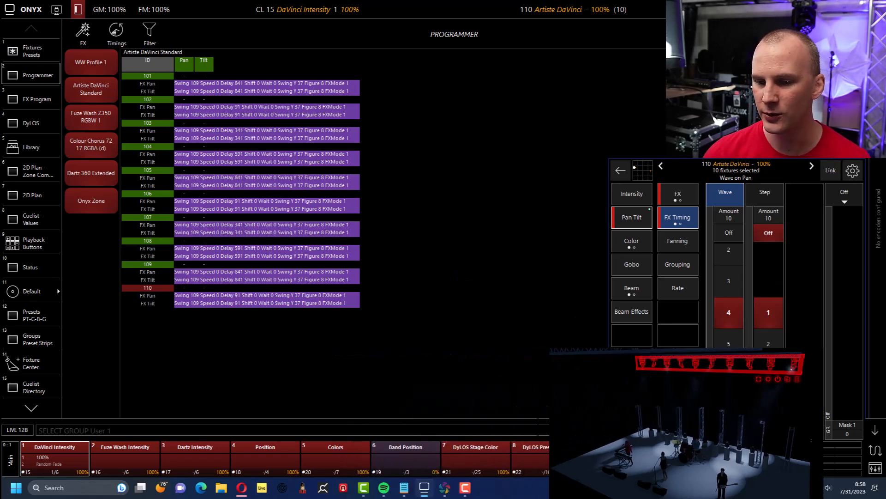
# - Open the command keypad and show the Pan Tilt presets in the Fixtures Presets view
pyautogui.click(676, 430)
pyautogui.click(570, 303)
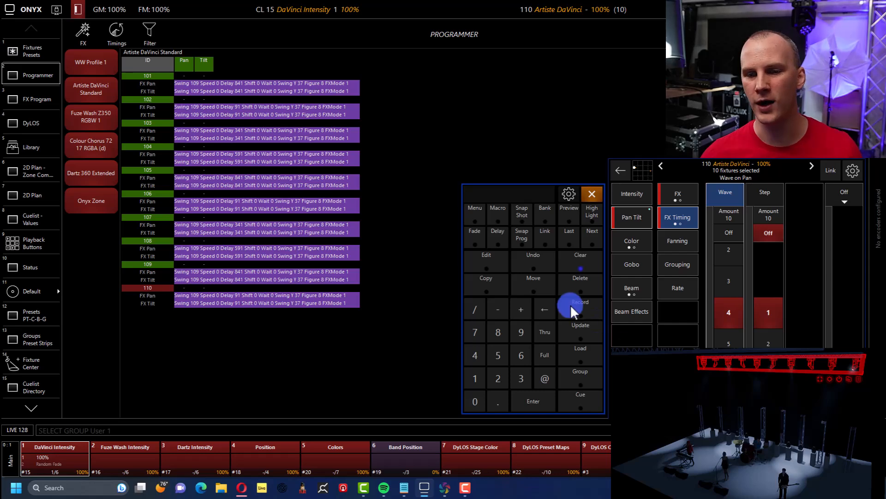
pyautogui.click(27, 45)
pyautogui.click(420, 198)
pyautogui.moveTo(294, 316); pyautogui.dragTo(317, 199)
pyautogui.click(361, 407)
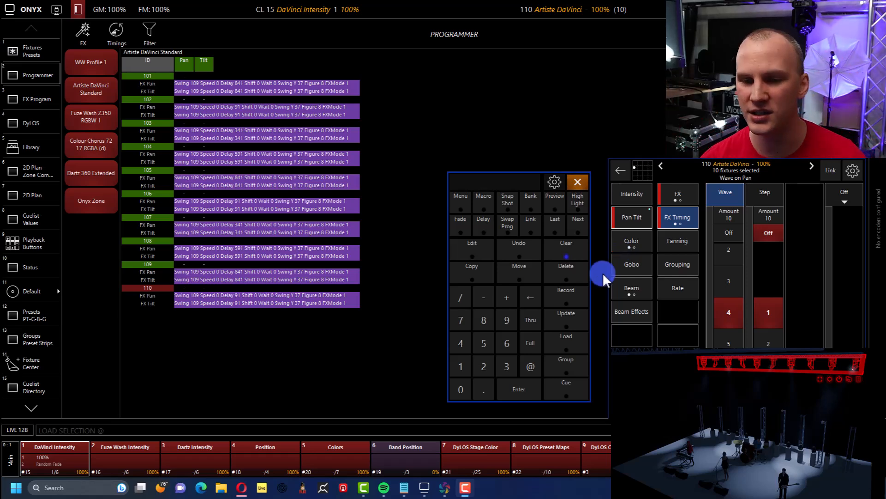
# - Load the base values of the selected fixtures from DMX OUT into the Programmer and review the captured pan and tilt values
pyautogui.click(577, 350)
pyautogui.click(431, 363)
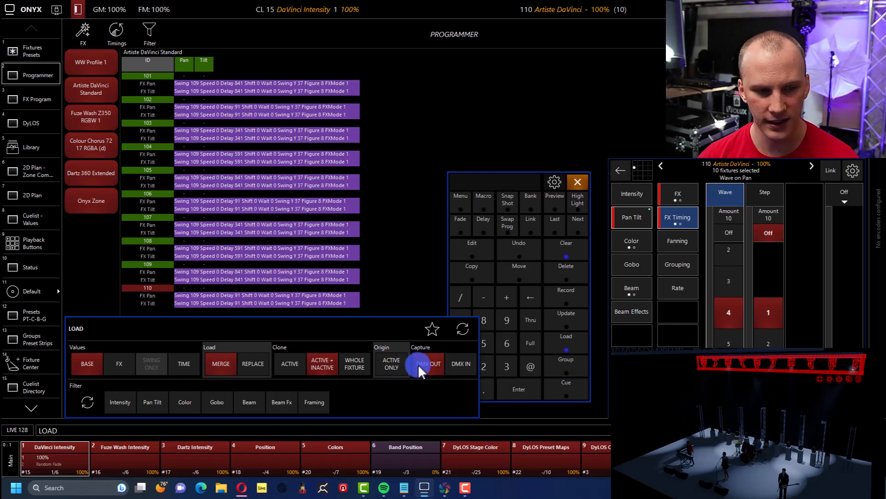
pyautogui.click(87, 364)
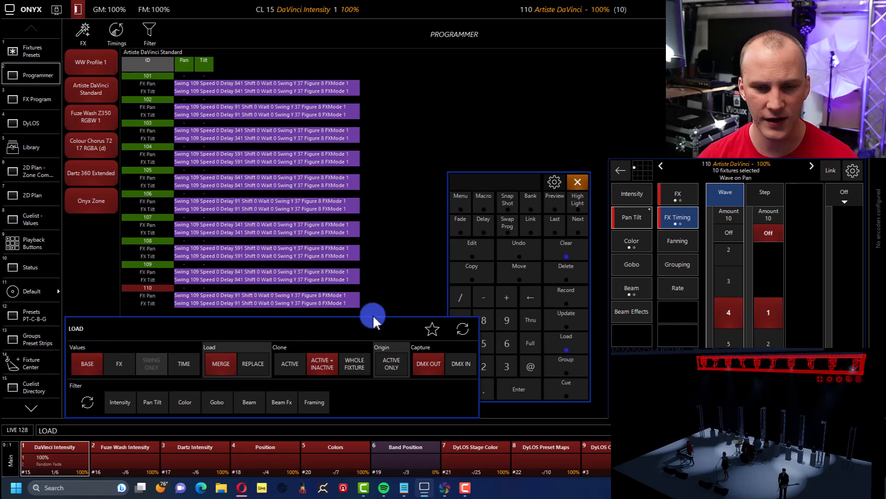
pyautogui.click(521, 389)
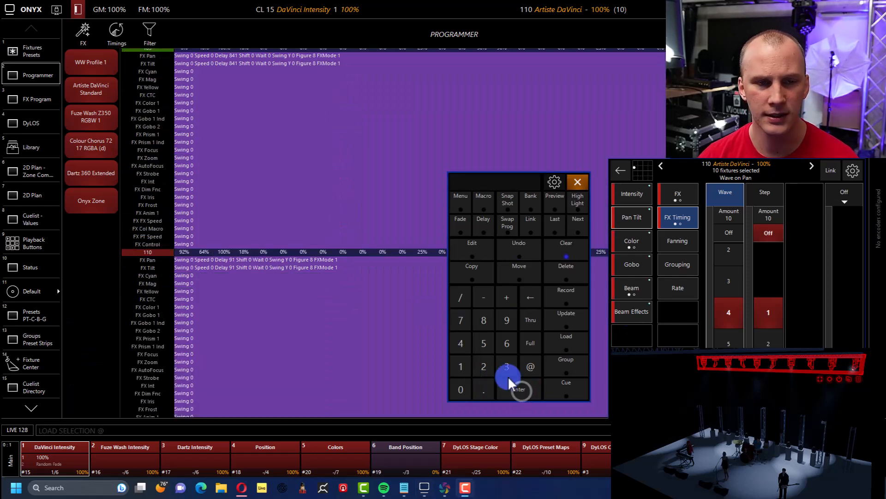
pyautogui.scroll(5, 318, 223)
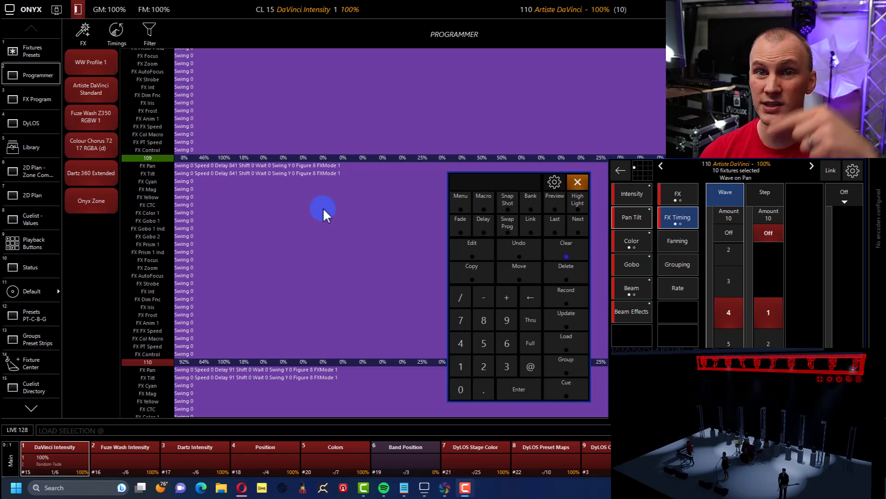
pyautogui.scroll(1, 323, 207)
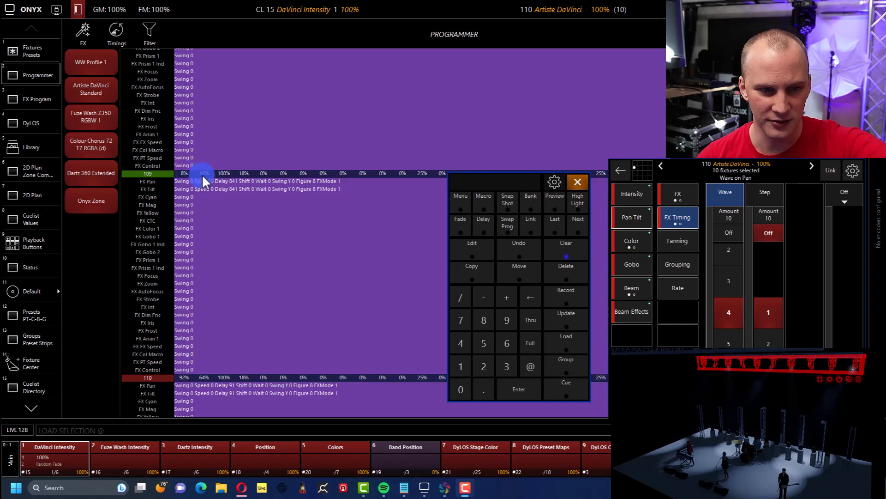
pyautogui.click(182, 379)
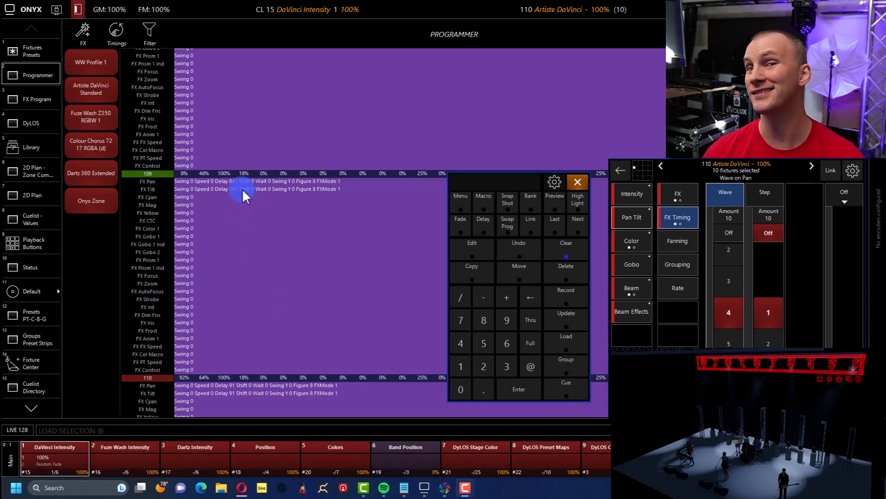
# - Record the programmer values without FX as Pan Tilt preset 15
pyautogui.click(578, 295)
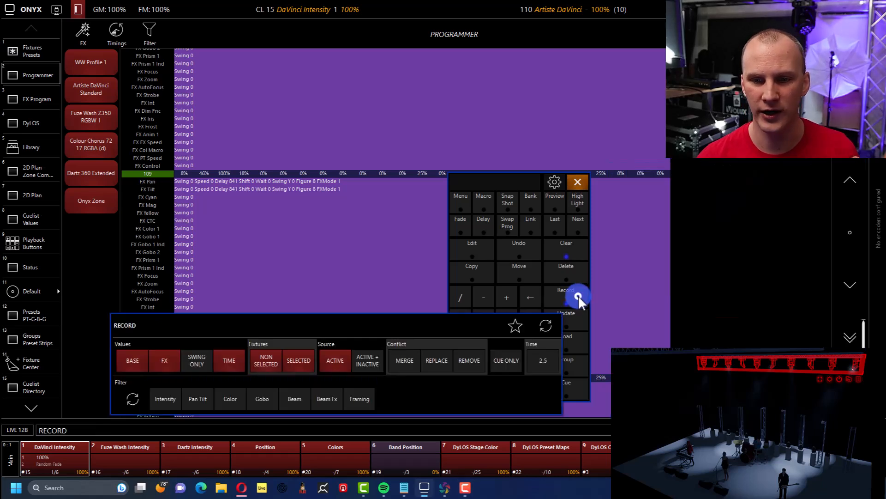
pyautogui.click(170, 361)
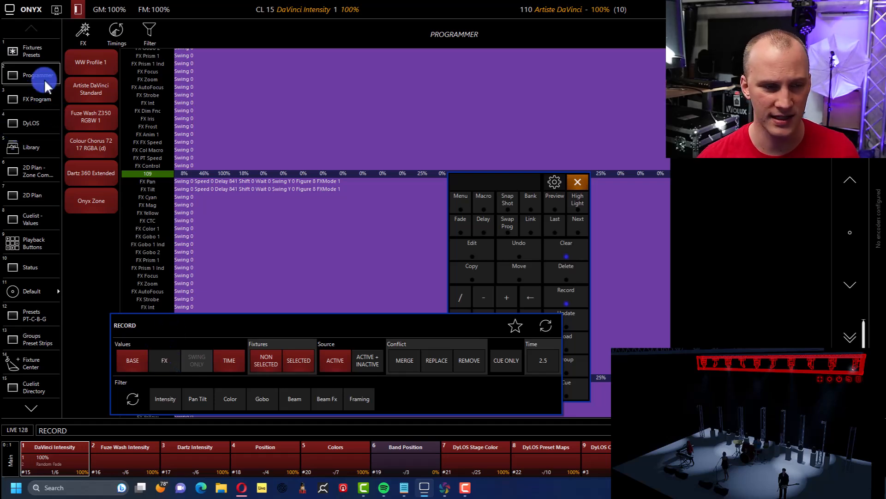
pyautogui.click(35, 54)
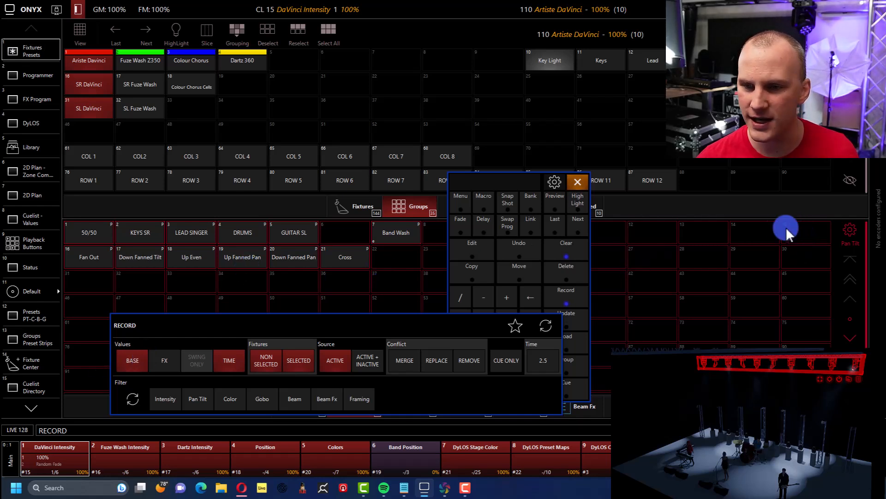
pyautogui.click(788, 239)
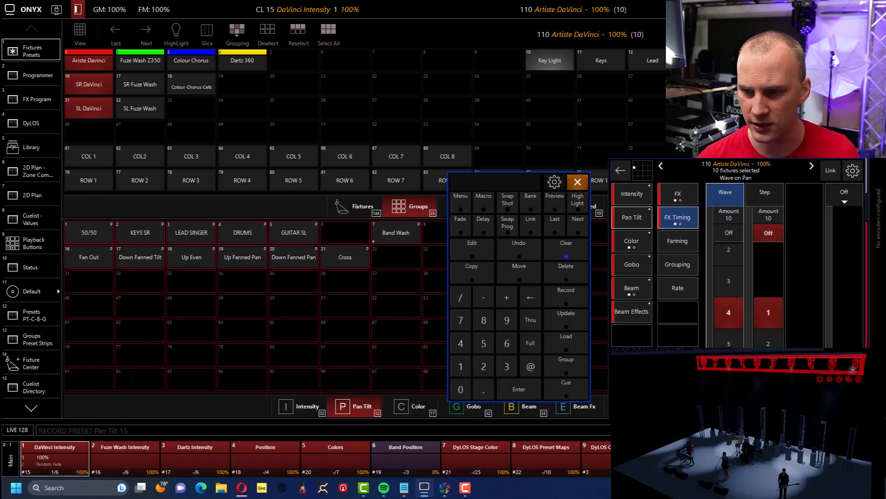
pyautogui.click(620, 171)
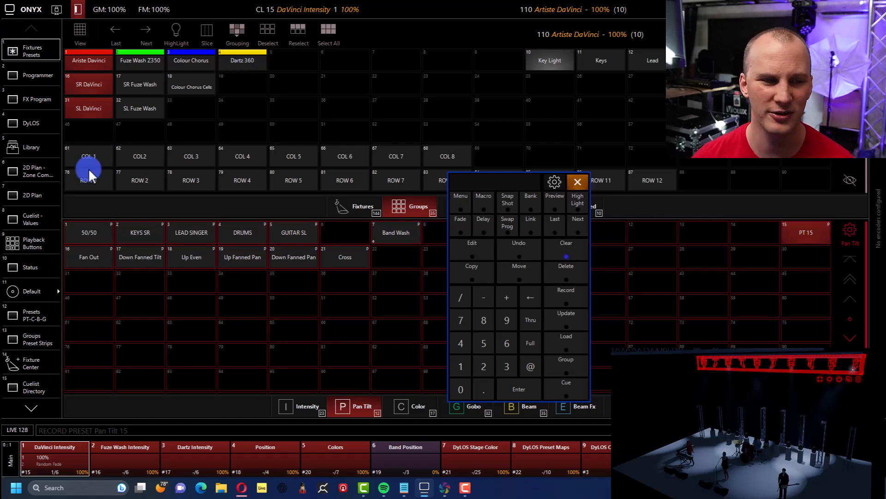
# - Clear only the FX values of the selected fixtures from the Programmer, leaving BASE and TIME out of the clear
pyautogui.click(43, 67)
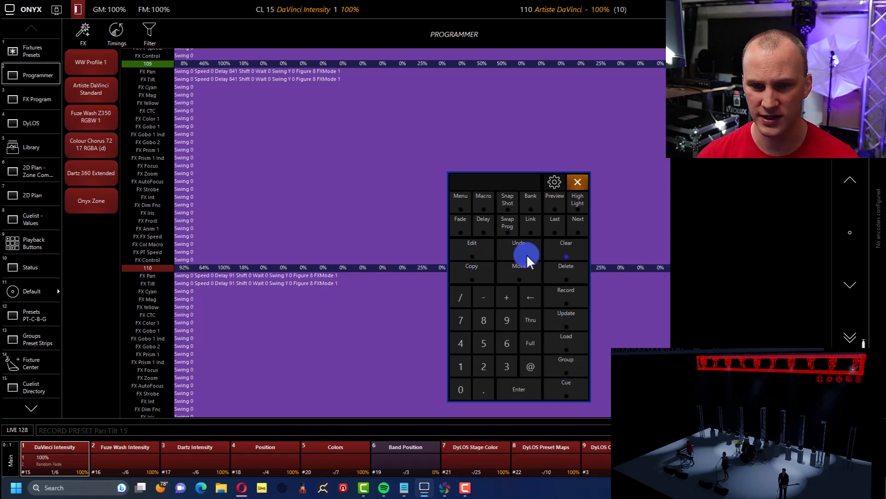
pyautogui.click(547, 253)
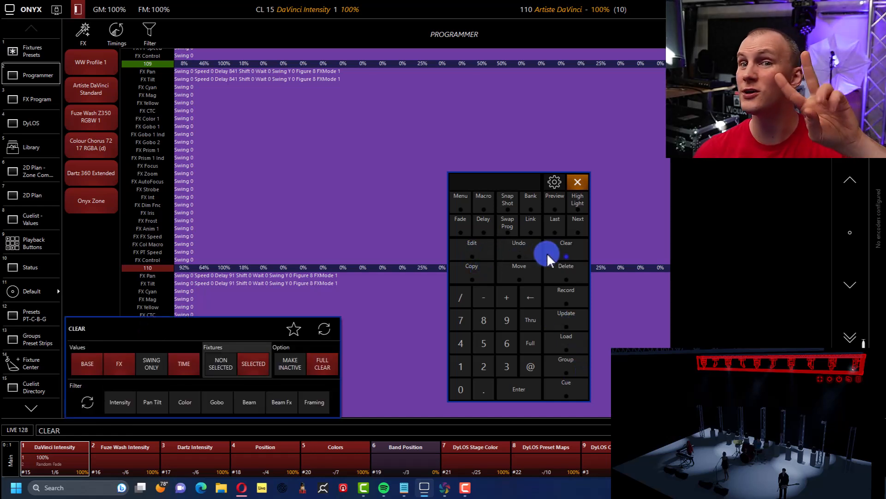
pyautogui.click(93, 362)
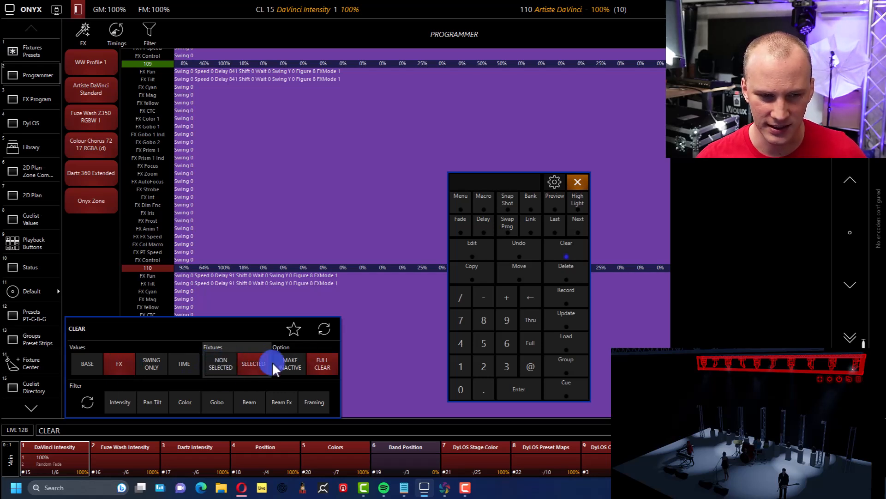
pyautogui.click(522, 389)
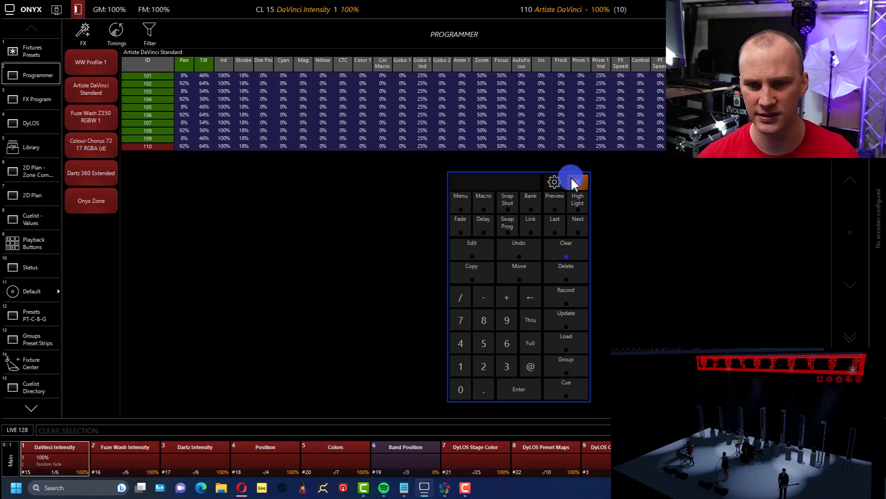
pyautogui.click(572, 343)
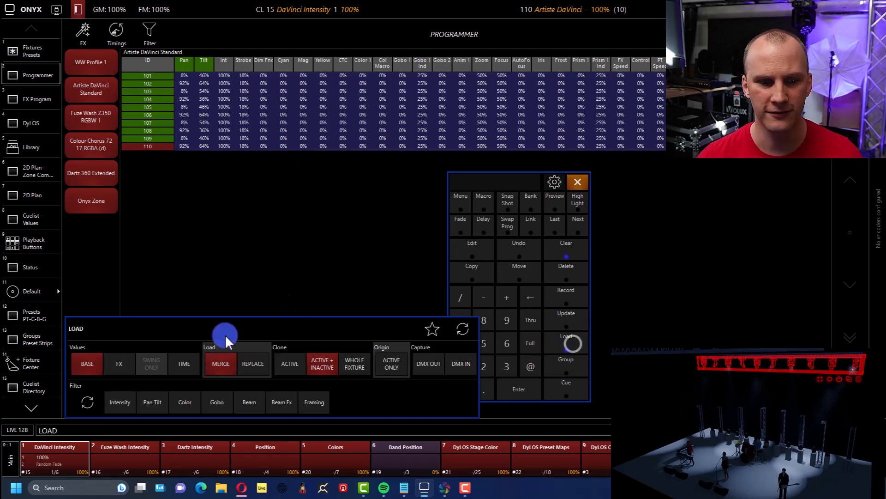
pyautogui.click(156, 406)
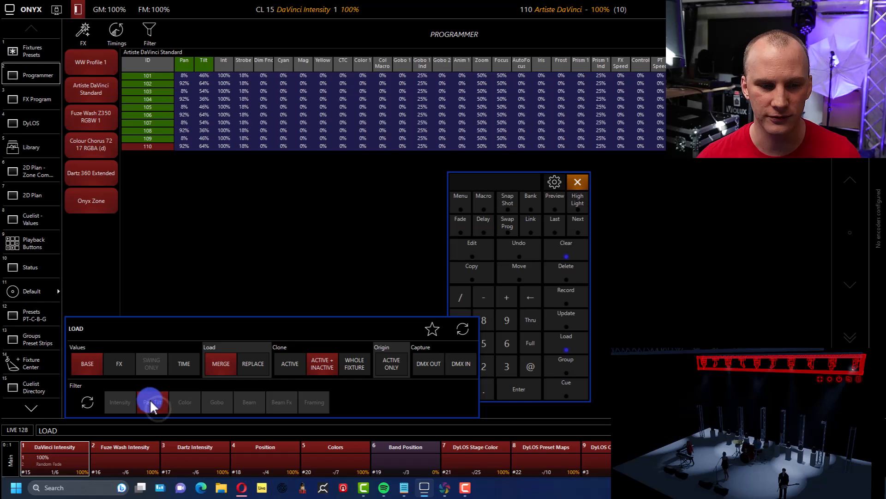
pyautogui.click(159, 400)
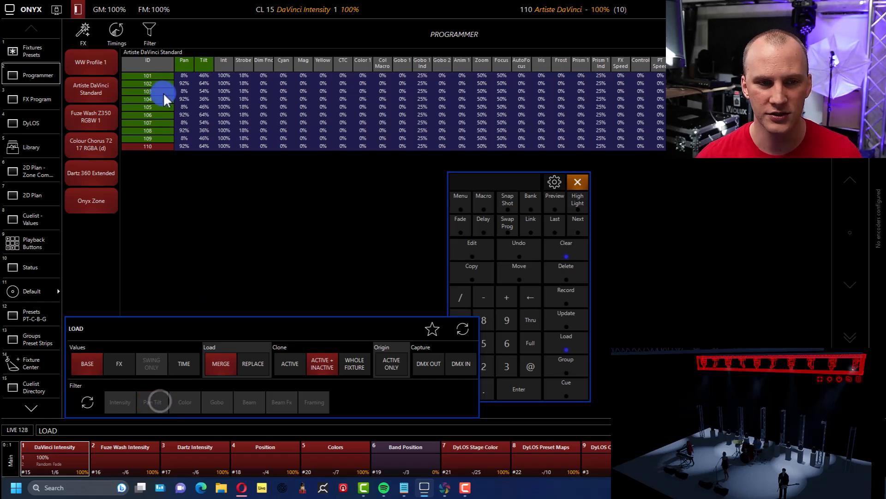
pyautogui.click(559, 290)
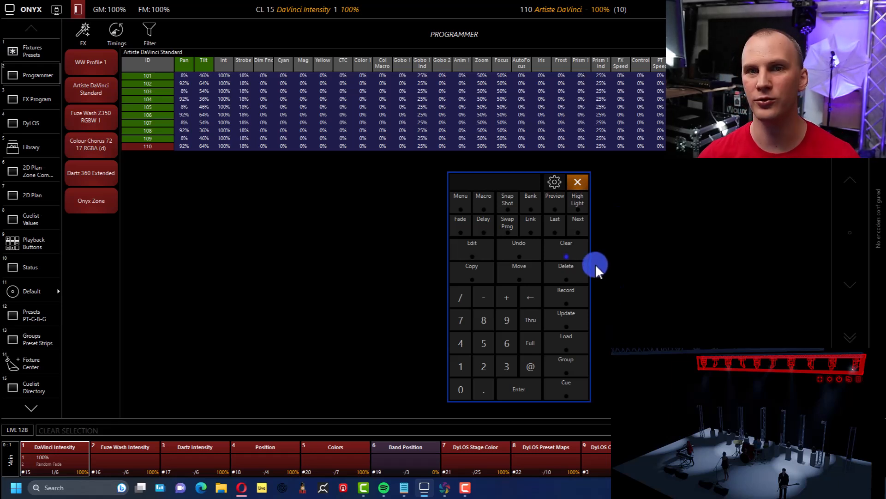
# - Clear the Programmer, select the Ariste Davinci group and apply Pan Tilt preset 15 to it
pyautogui.click(567, 245)
pyautogui.click(42, 52)
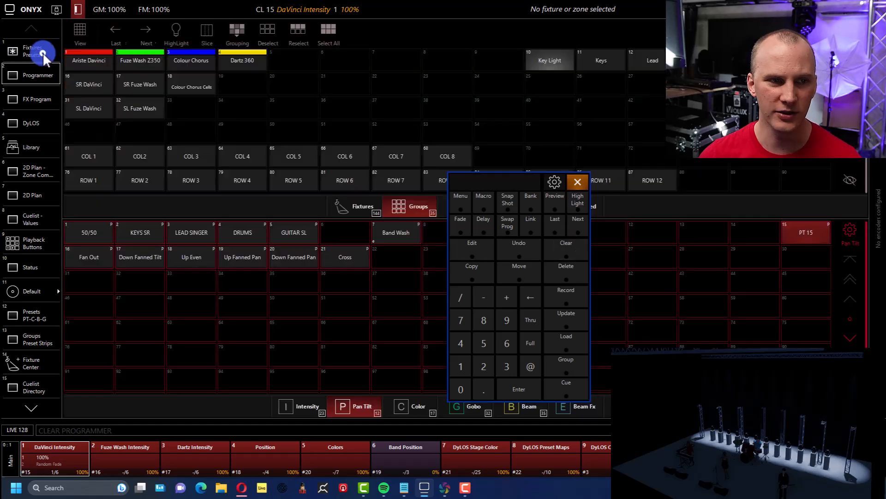
pyautogui.click(79, 69)
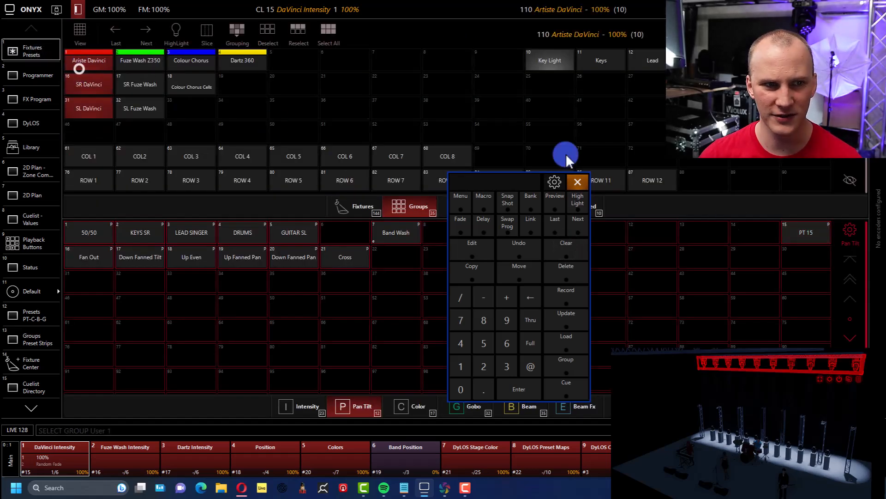
pyautogui.click(794, 230)
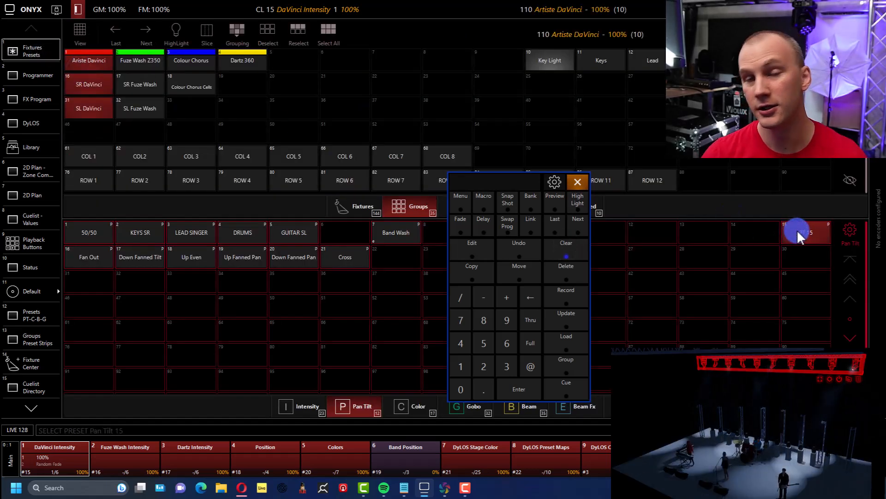